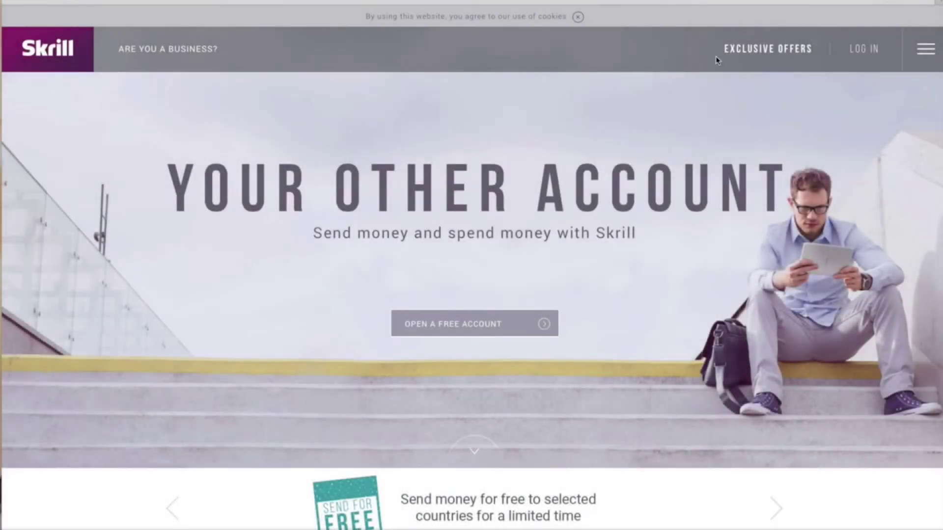
# Go from Skrill's login page to sign-up and enter the account email address.
pyautogui.click(865, 49)
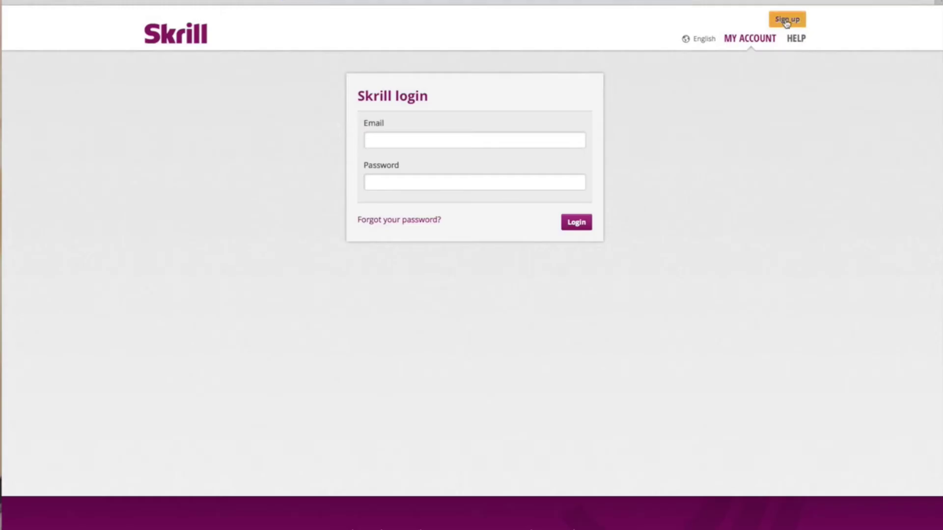
pyautogui.click(786, 21)
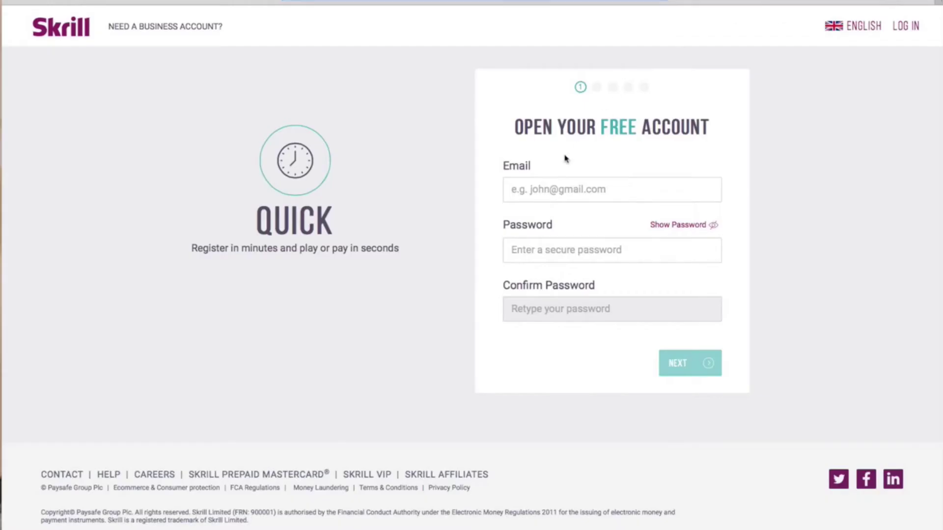
pyautogui.click(563, 199)
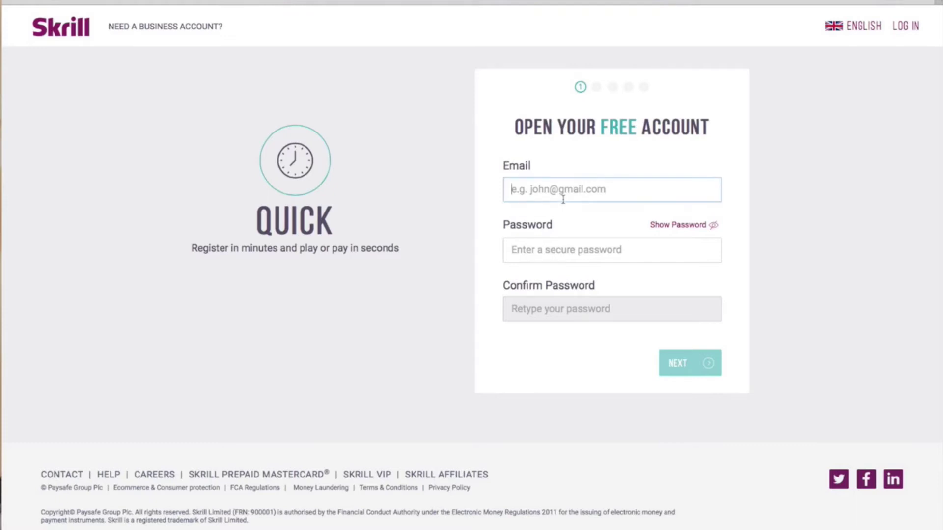
pyautogui.write('examp')
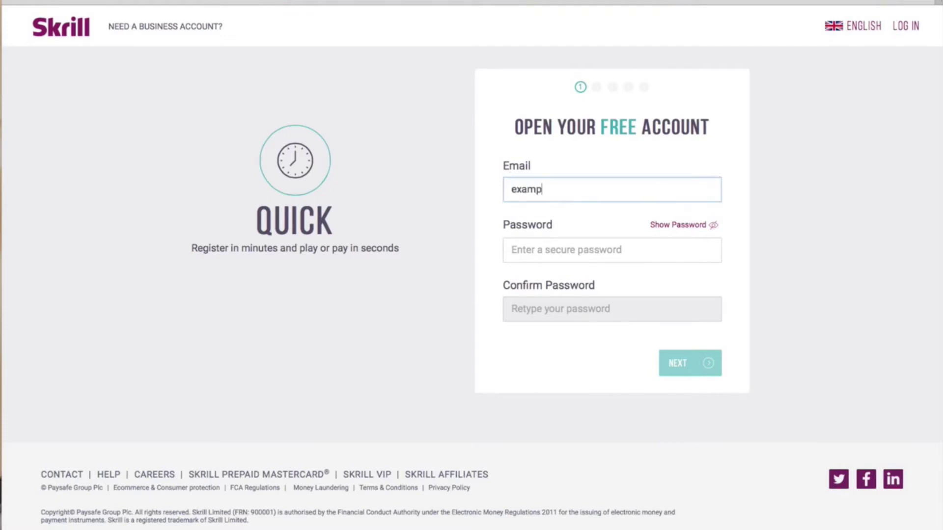
pyautogui.write('le@hotmail.com')
# Enter the account password, confirm it, and submit the first sign-up step.
pyautogui.click(540, 250)
pyautogui.write('passwo')
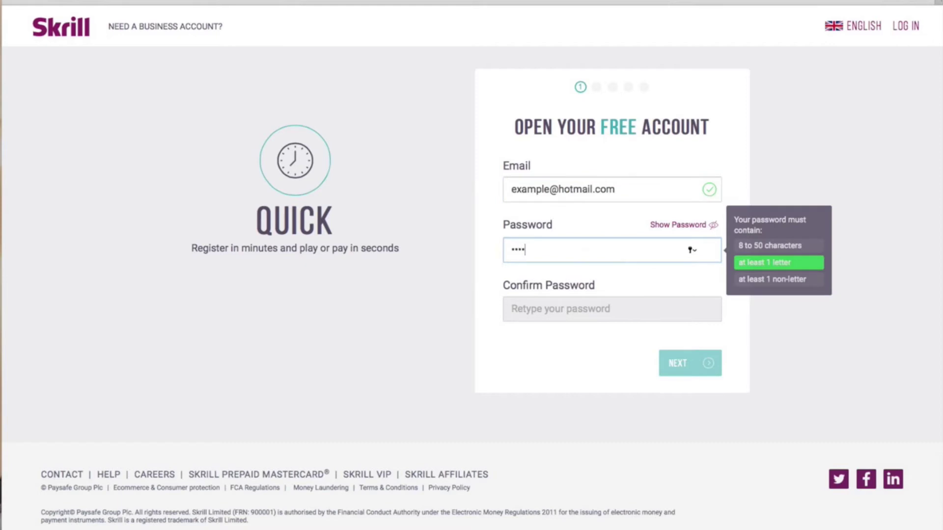
pyautogui.write('123')
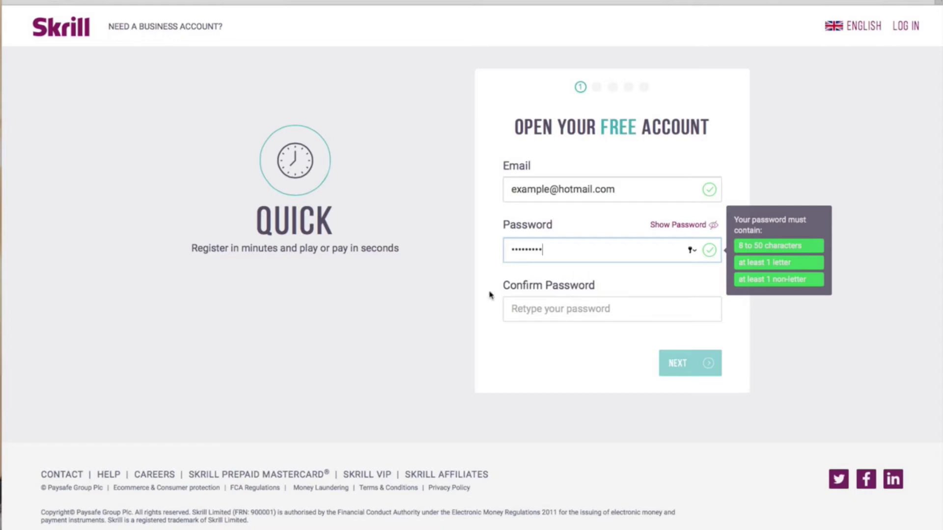
pyautogui.click(560, 309)
pyautogui.write('•••••••••')
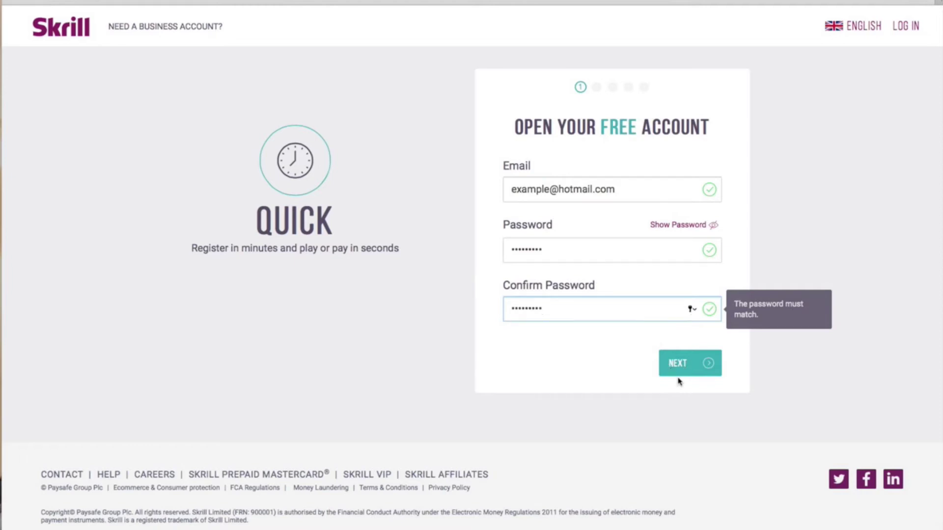
pyautogui.click(693, 372)
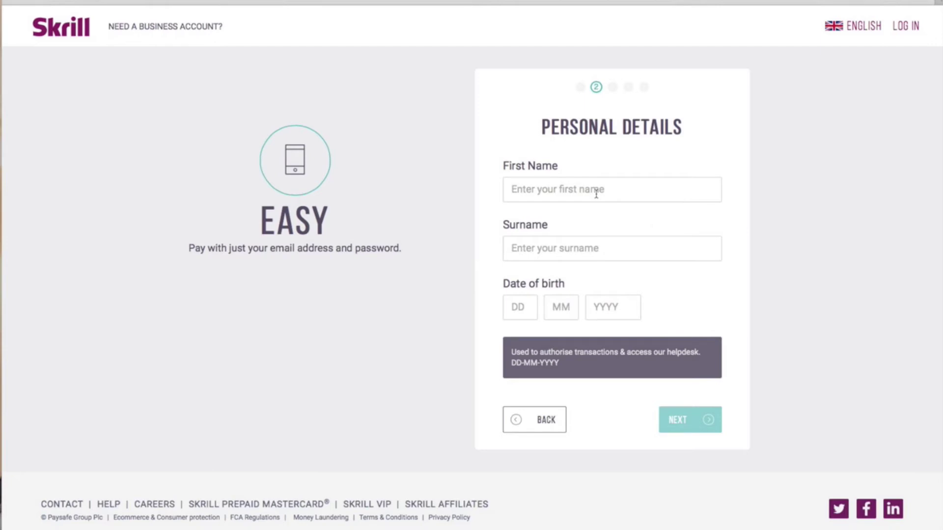
pyautogui.click(596, 194)
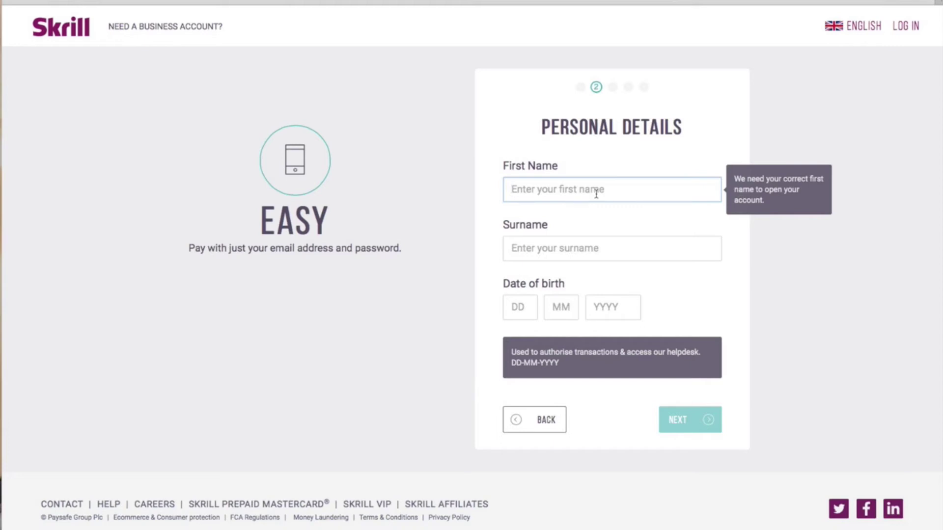
# Fill in first name, surname and date of birth, then submit Personal Details.
pyautogui.write('Example')
pyautogui.click(563, 249)
pyautogui.write('Video')
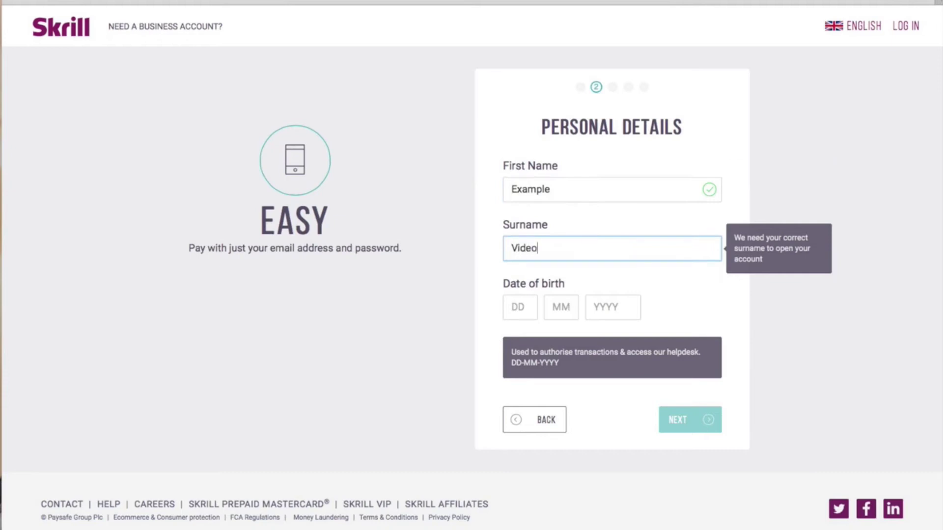
pyautogui.click(522, 307)
pyautogui.write('1')
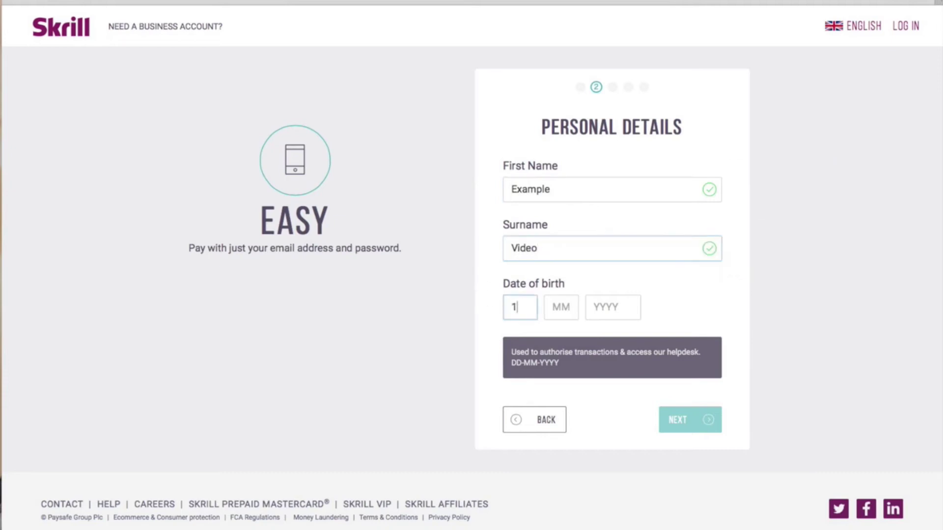
pyautogui.write('2011')
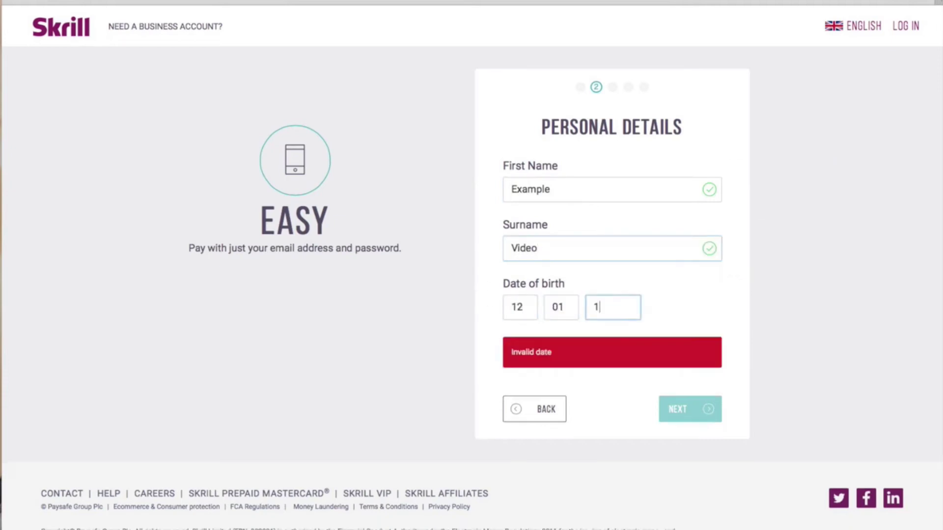
pyautogui.write('968')
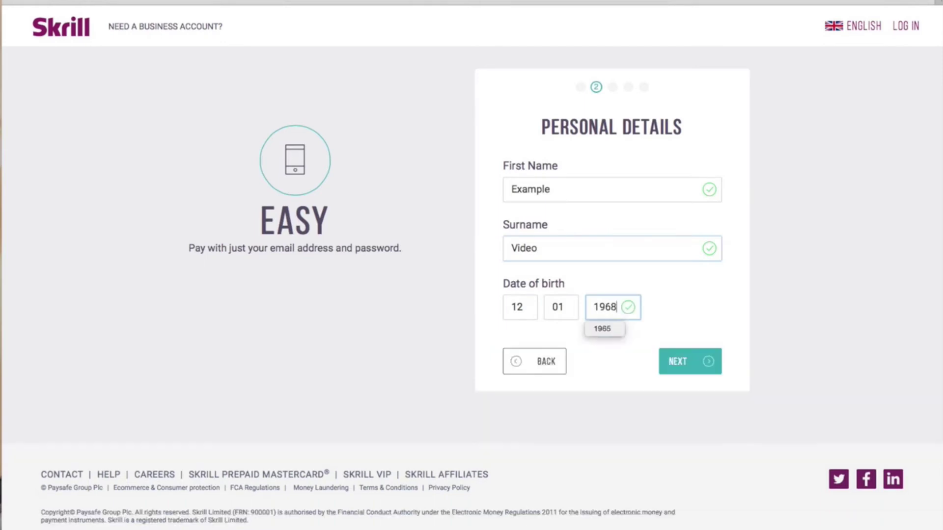
pyautogui.click(679, 362)
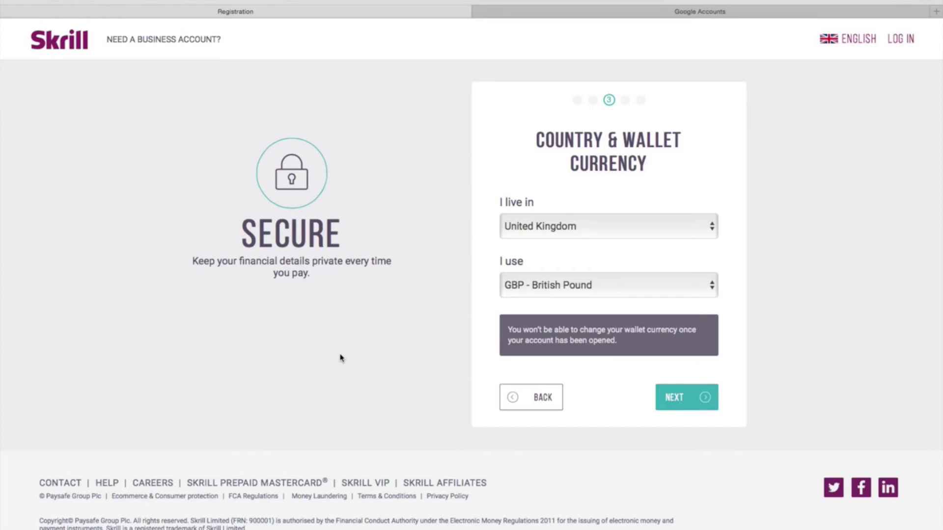
# Keep United Kingdom and GBP - British Pound and continue to the Address step.
pyautogui.click(677, 407)
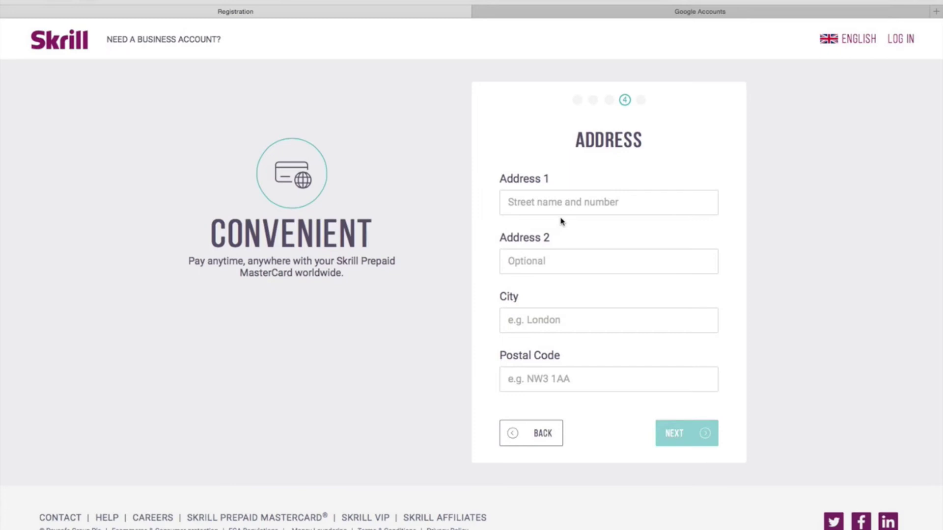
# Enter the street address, city and postal code, then continue to the Final Step.
pyautogui.click(547, 203)
pyautogui.write('1')
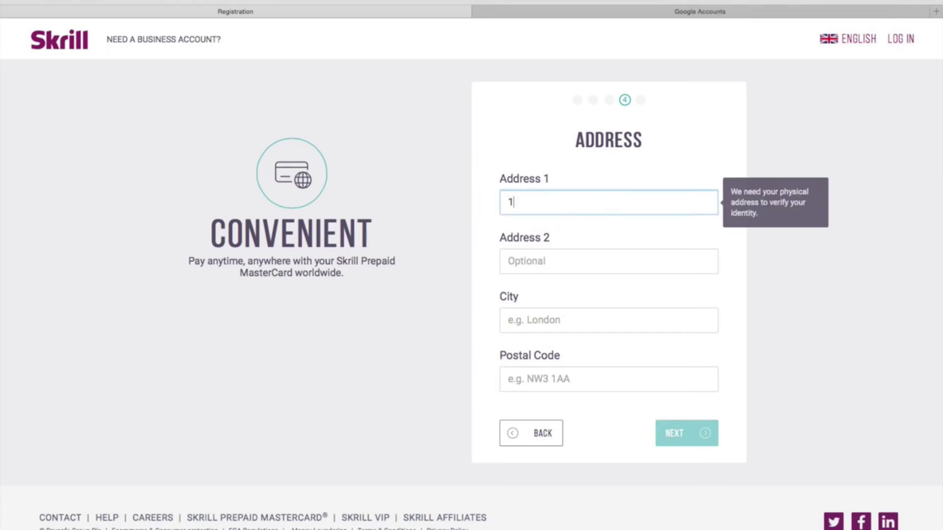
pyautogui.write('23 Example Avenue')
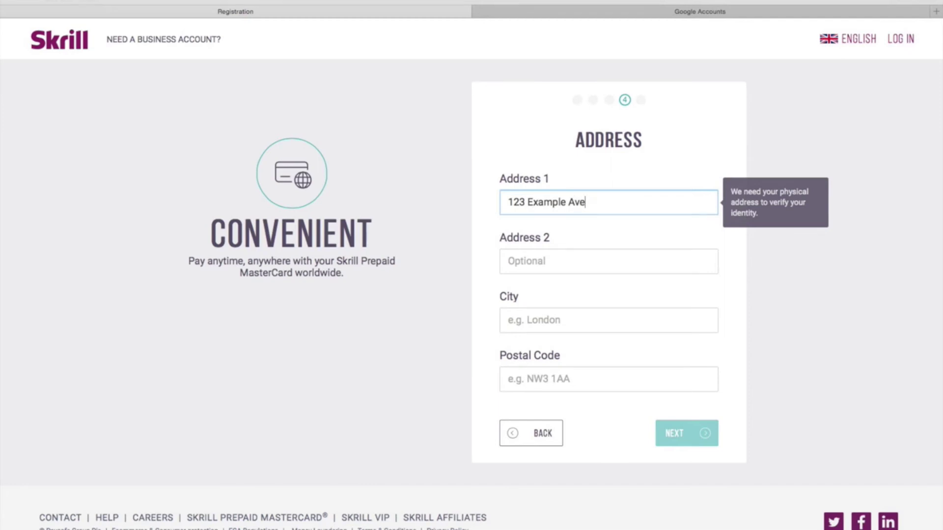
pyautogui.click(532, 328)
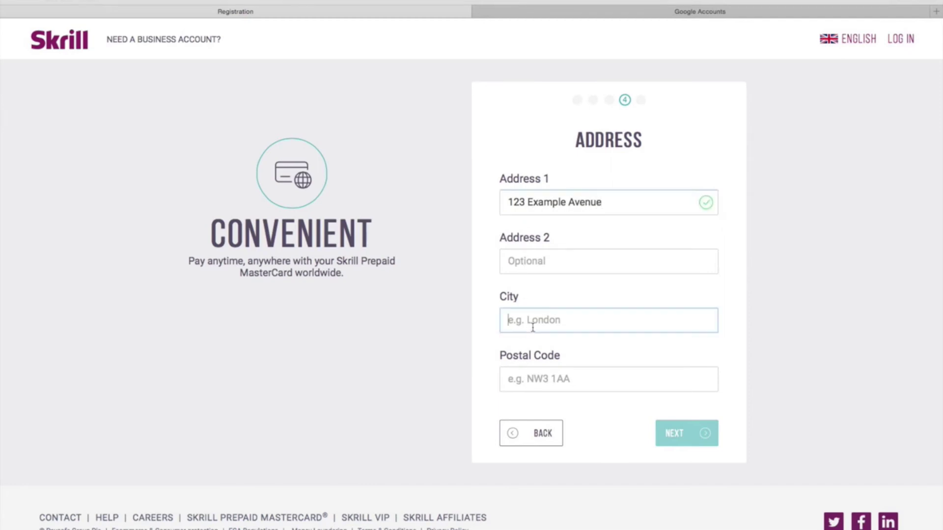
pyautogui.write('London')
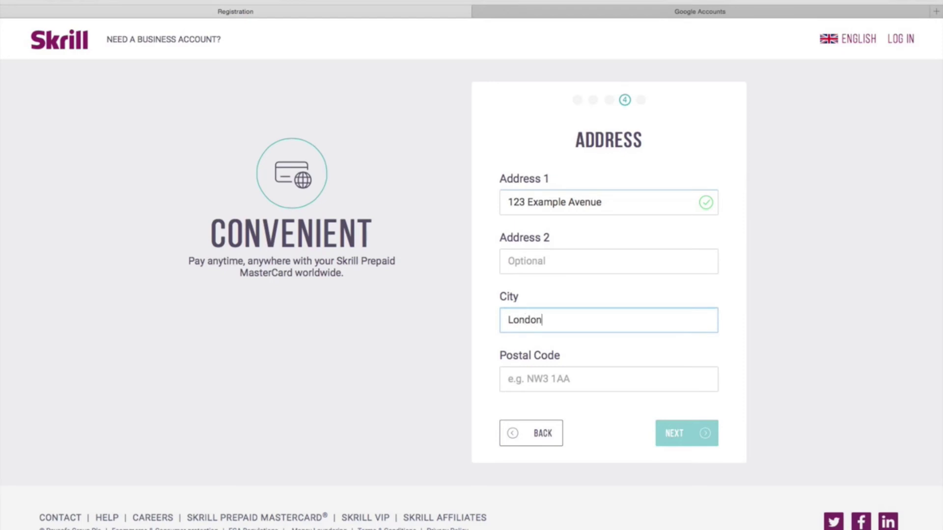
pyautogui.click(551, 389)
pyautogui.write('E')
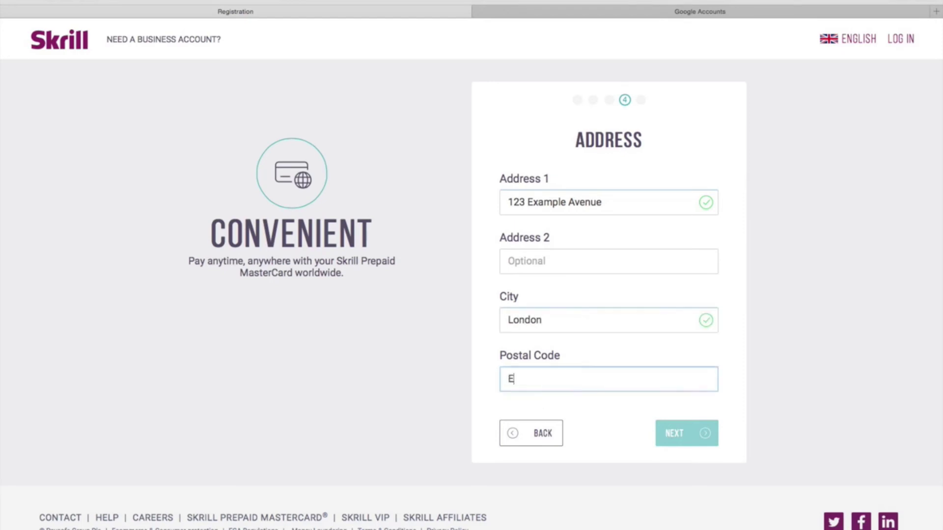
pyautogui.write('X1')
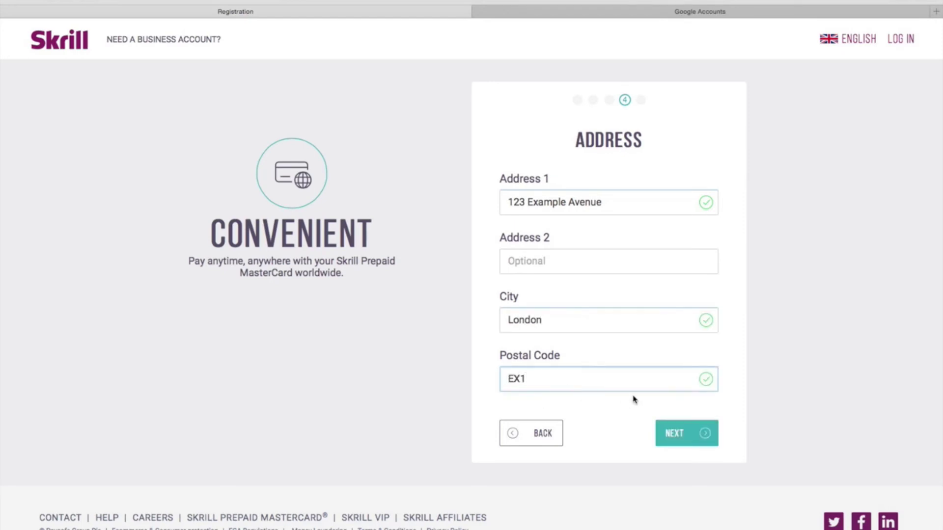
pyautogui.click(694, 441)
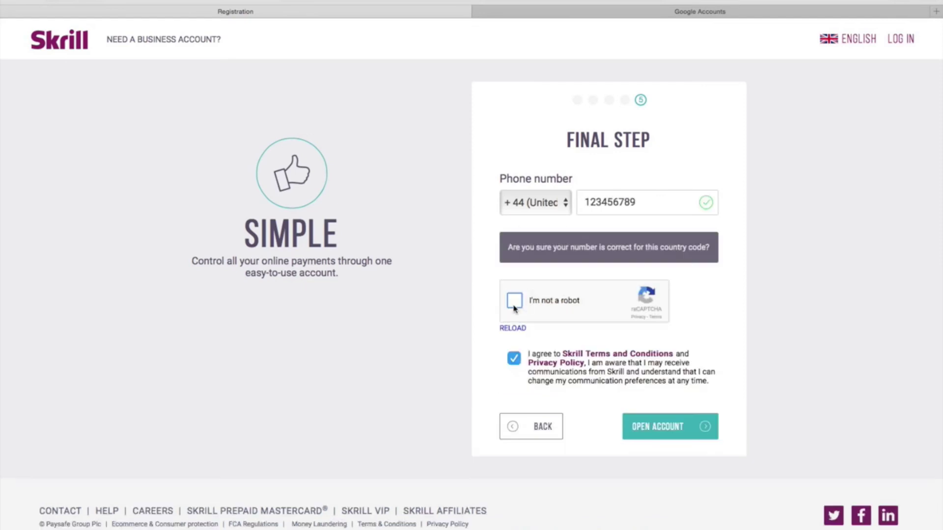
# Tick reCAPTCHA's 'I'm not a robot' box to bring up the river-image challenge.
pyautogui.click(514, 308)
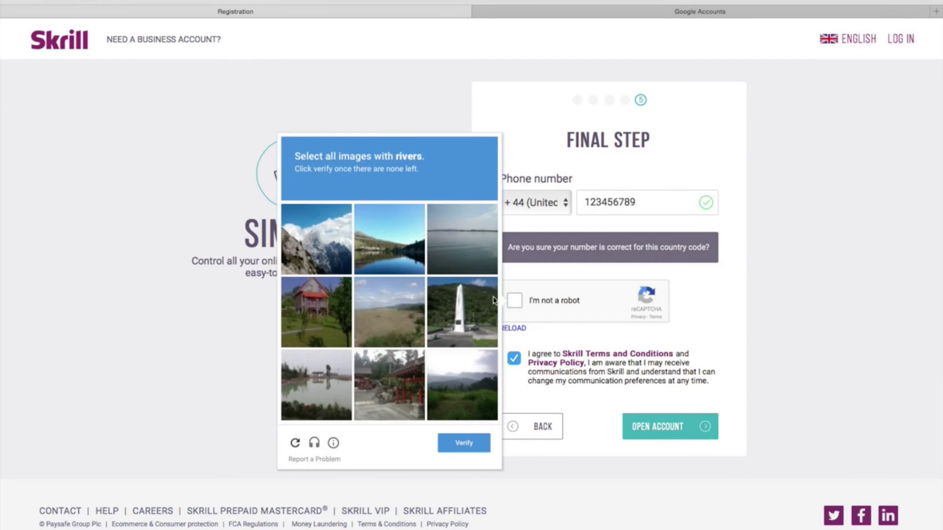
# Select all the river images and verify the first reCAPTCHA challenge.
pyautogui.click(391, 246)
pyautogui.click(316, 383)
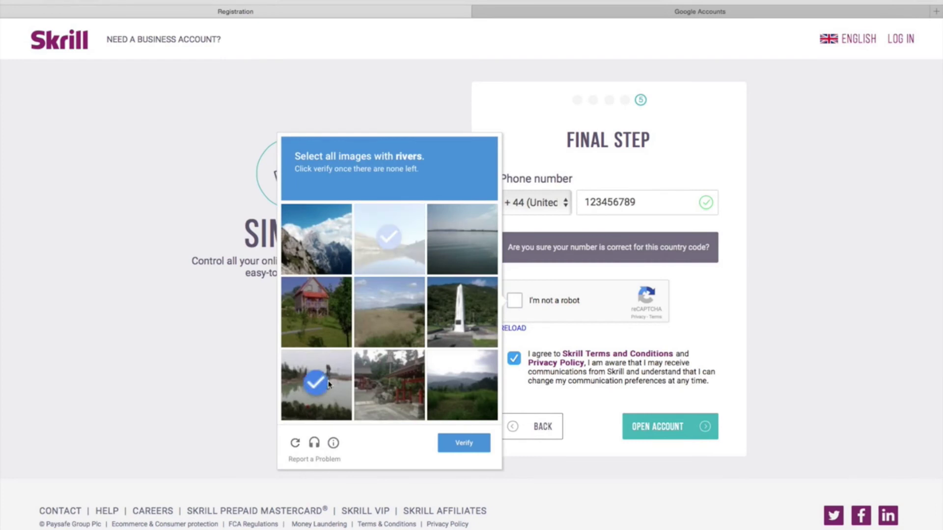
pyautogui.click(450, 259)
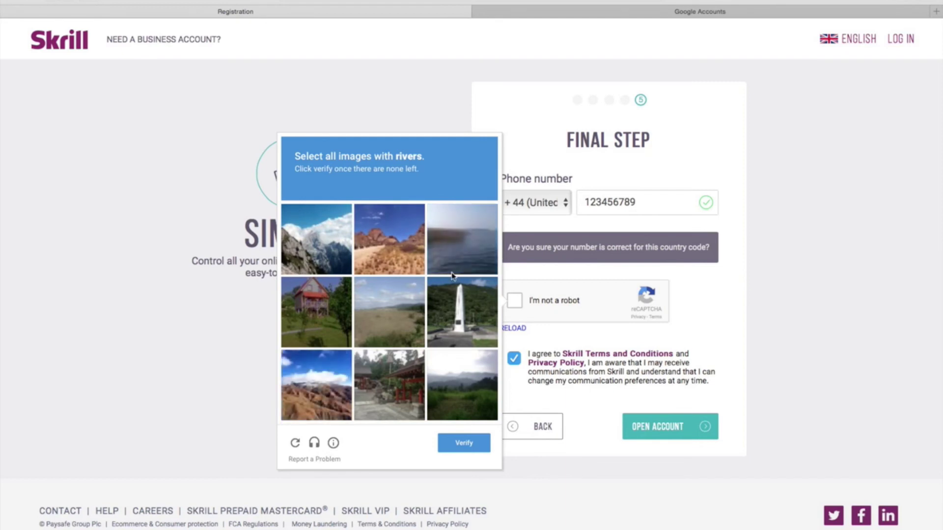
pyautogui.click(451, 265)
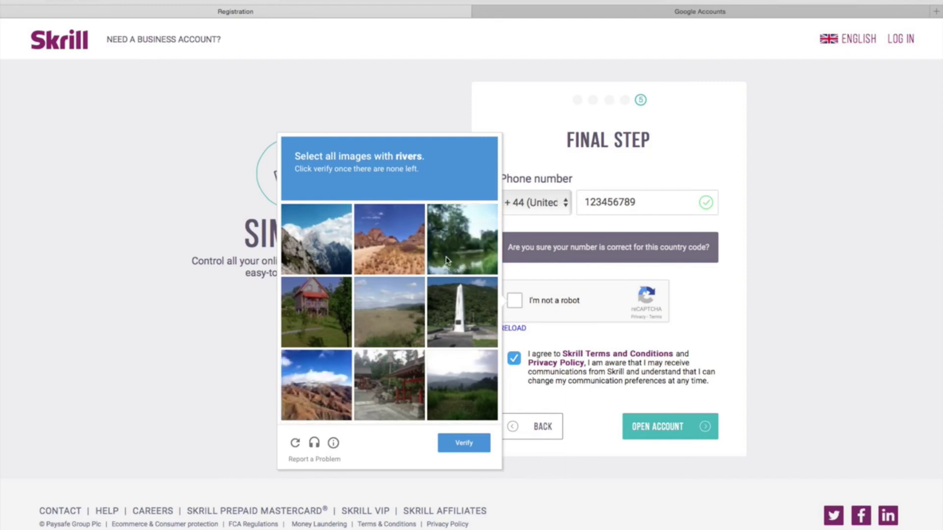
pyautogui.click(447, 259)
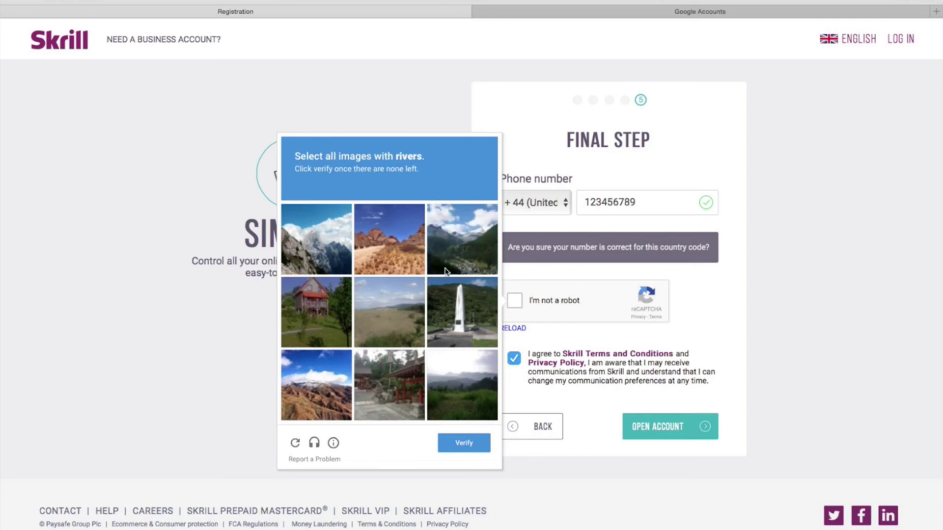
pyautogui.click(457, 445)
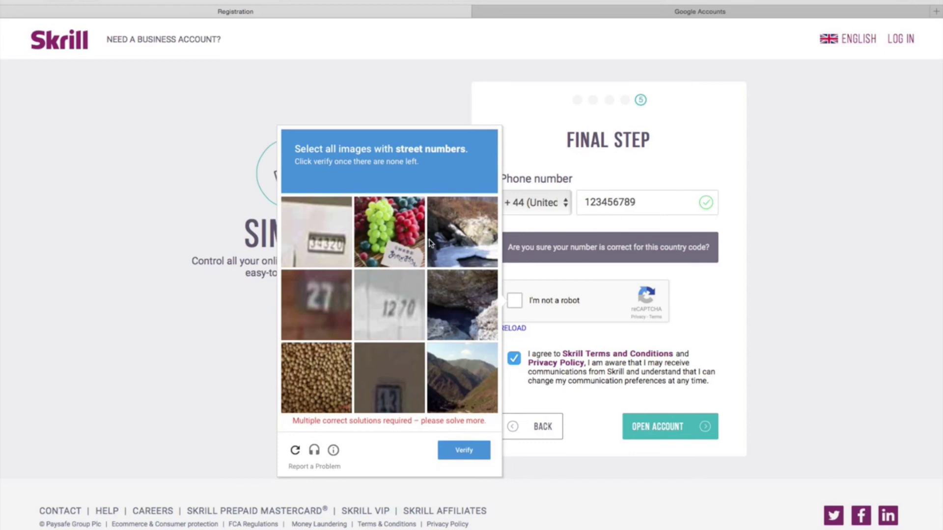
# Select the street-number images (27, 1270, 13, 34320, 1721, 6512, 358, 28) and verify.
pyautogui.click(319, 287)
pyautogui.click(378, 311)
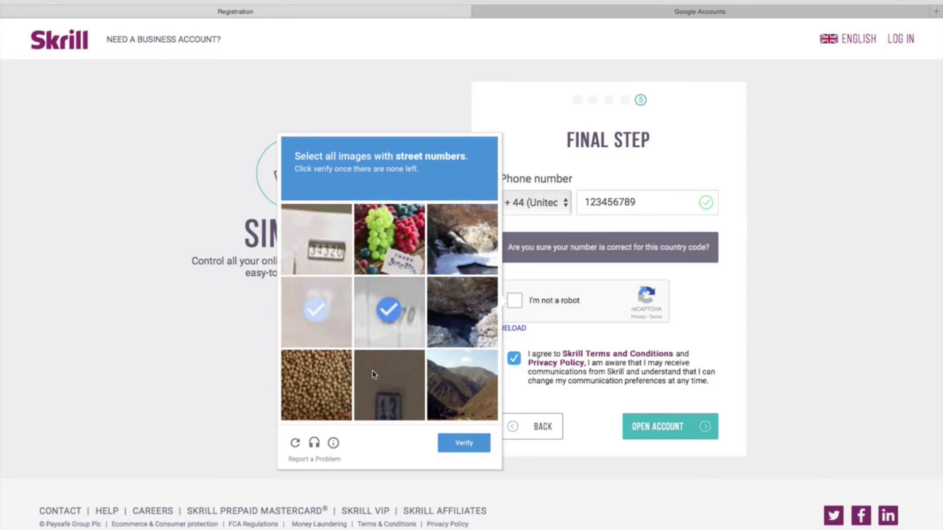
pyautogui.click(372, 379)
pyautogui.click(327, 255)
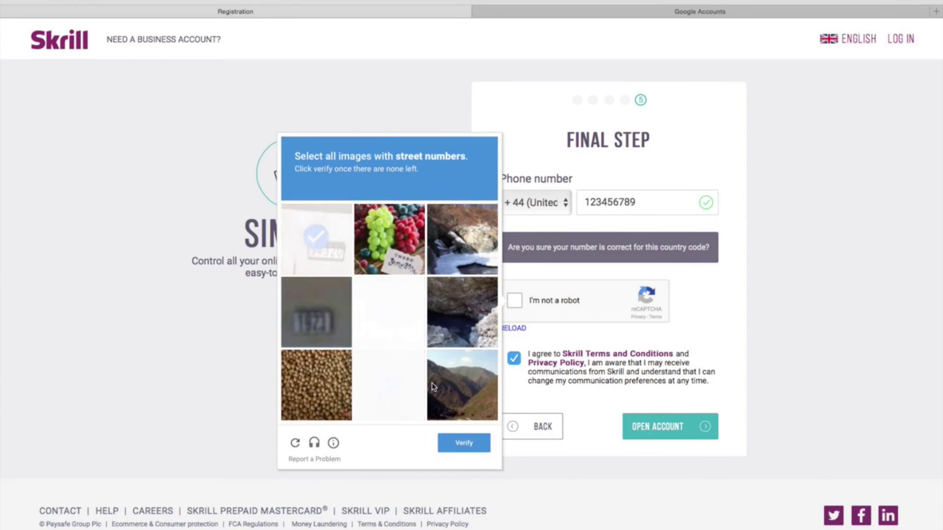
pyautogui.click(334, 327)
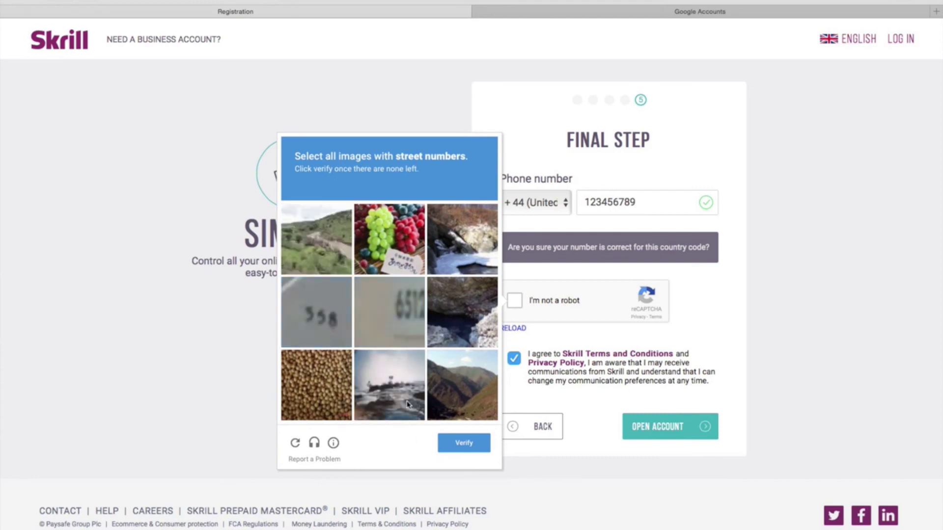
pyautogui.click(399, 330)
pyautogui.click(323, 320)
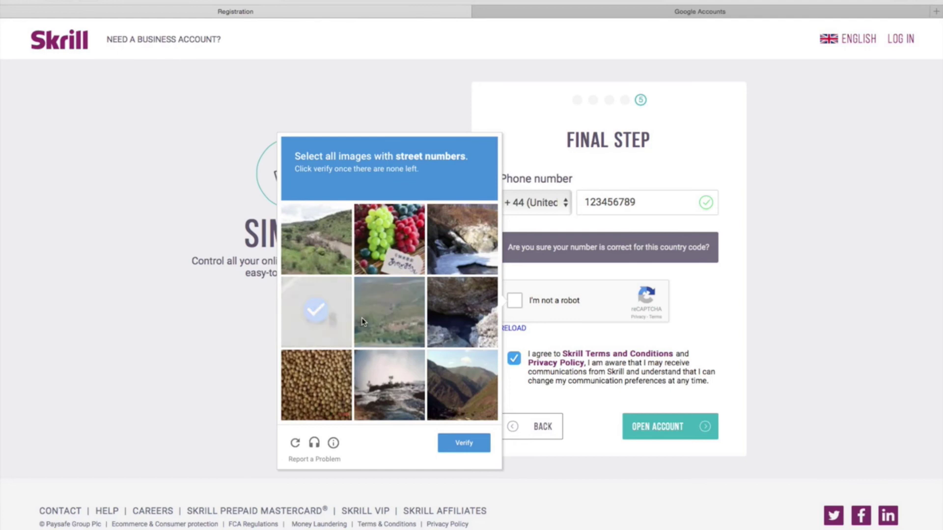
pyautogui.click(320, 313)
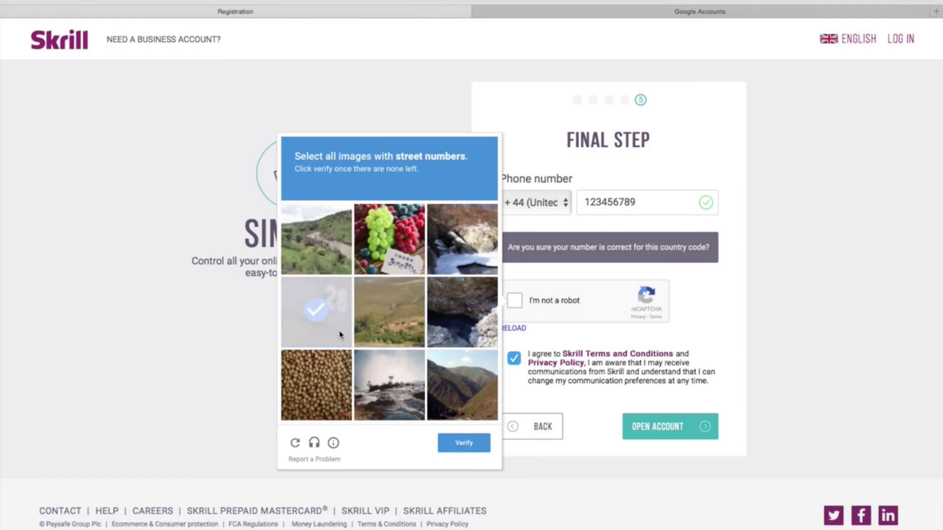
pyautogui.click(450, 443)
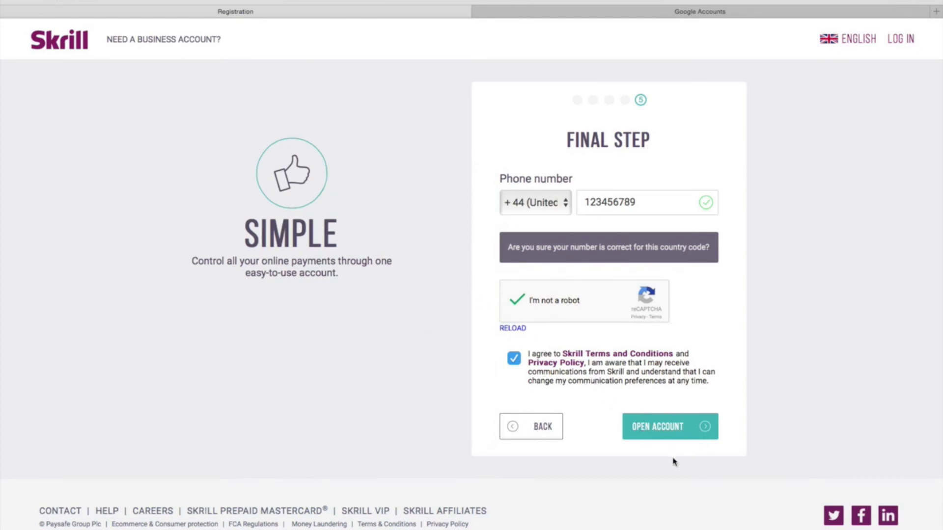
# Submit the completed Final Step with OPEN ACCOUNT to create the Skrill account.
pyautogui.click(685, 429)
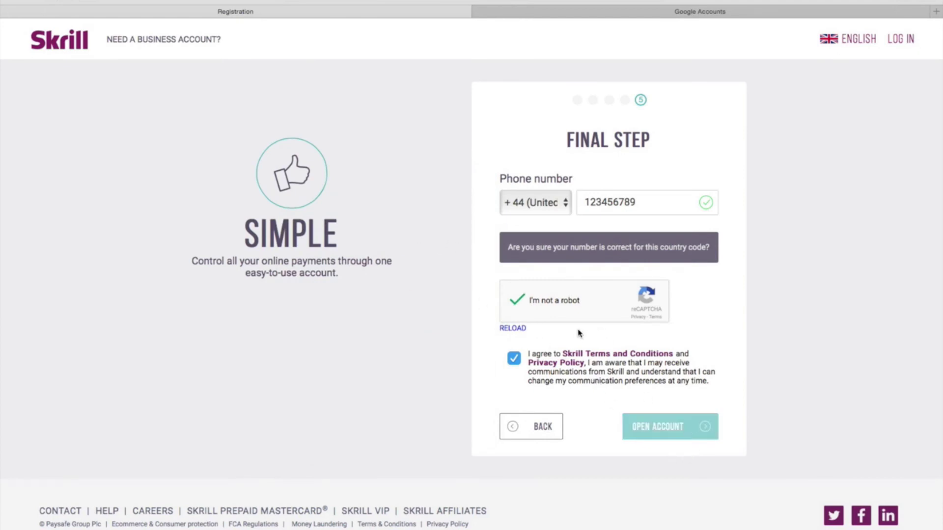